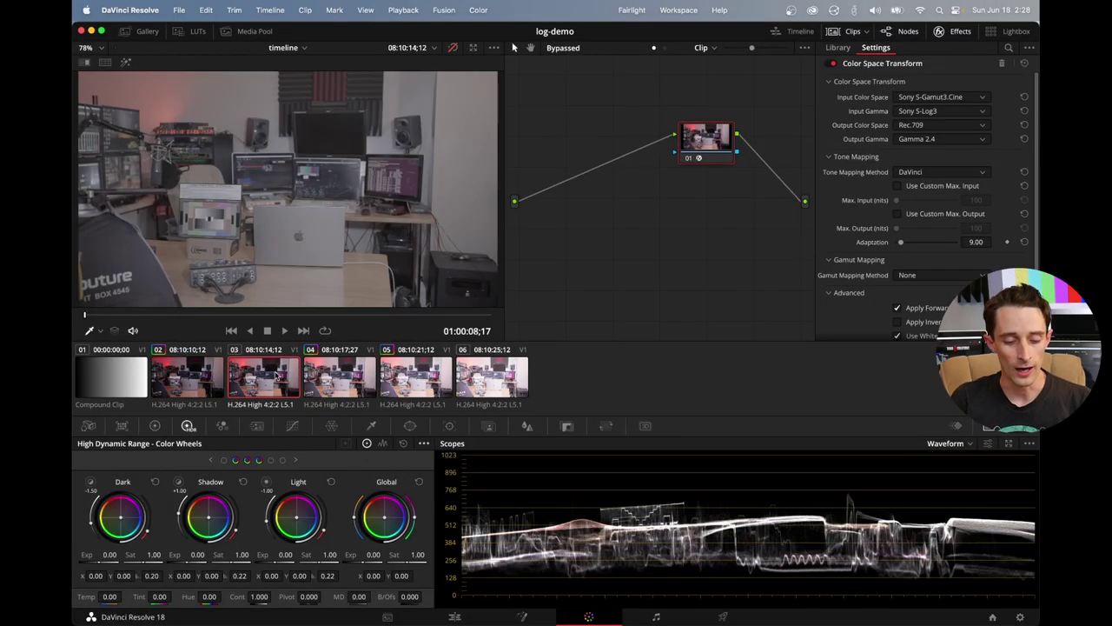
Review test clips 04, 05 and 06, then turn Bypass Color Grades off.
{"action": "left_click", "coordinate": [335, 380]}
{"action": "left_click", "coordinate": [412, 379]}
{"action": "left_click", "coordinate": [481, 379]}
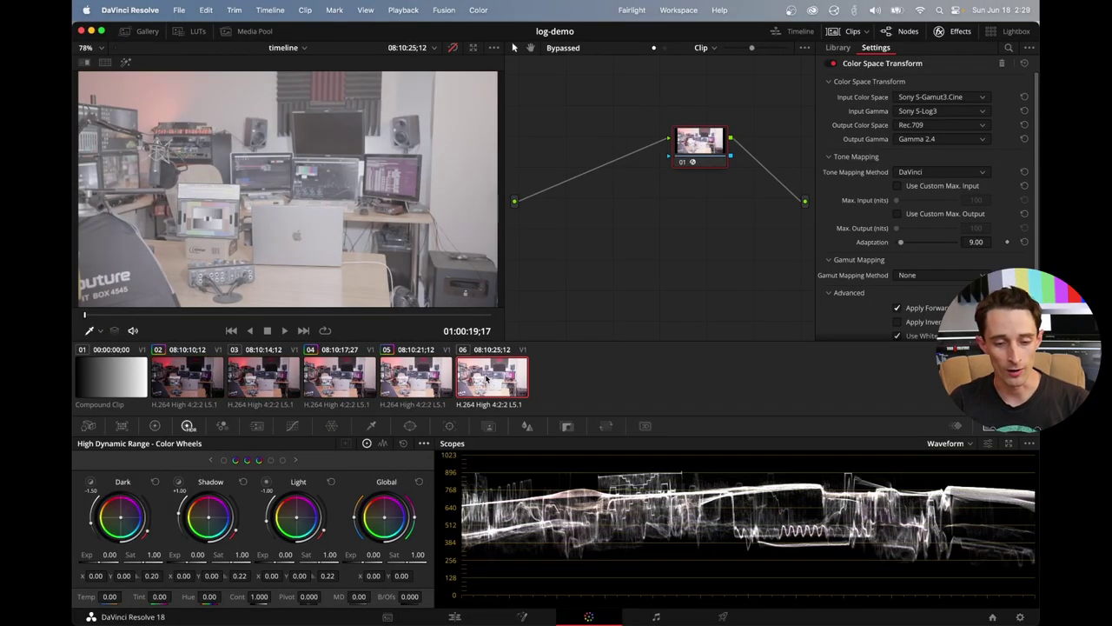
{"action": "left_click", "coordinate": [452, 49]}
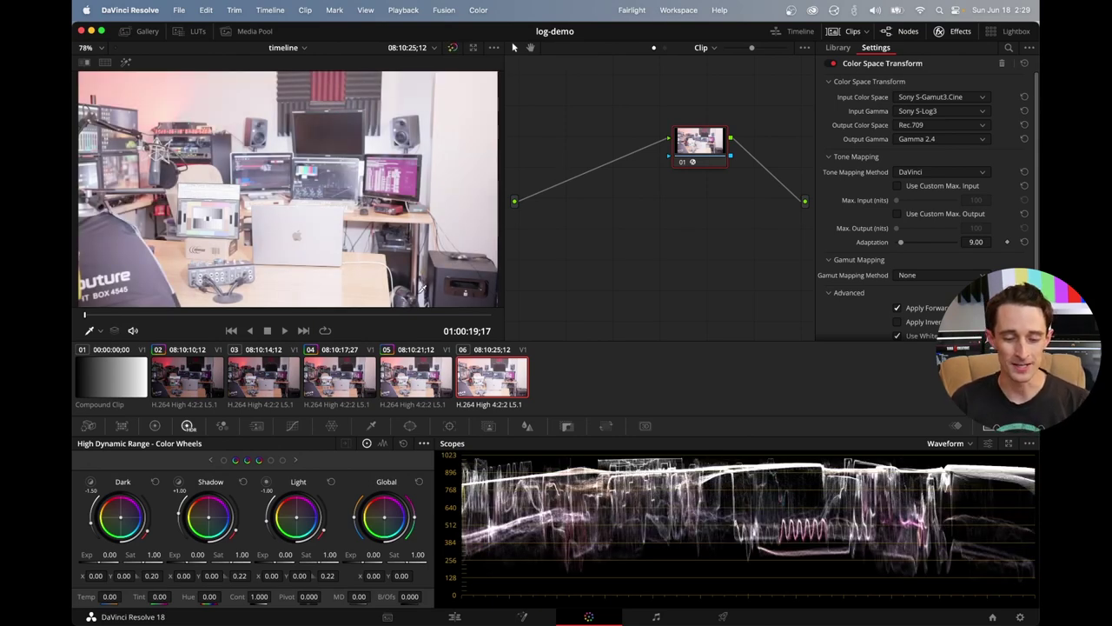
Recheck clips 05, 06 and 02 with grades on, then select gradient compound clip 01.
{"action": "left_click", "coordinate": [416, 377]}
{"action": "left_click", "coordinate": [464, 373]}
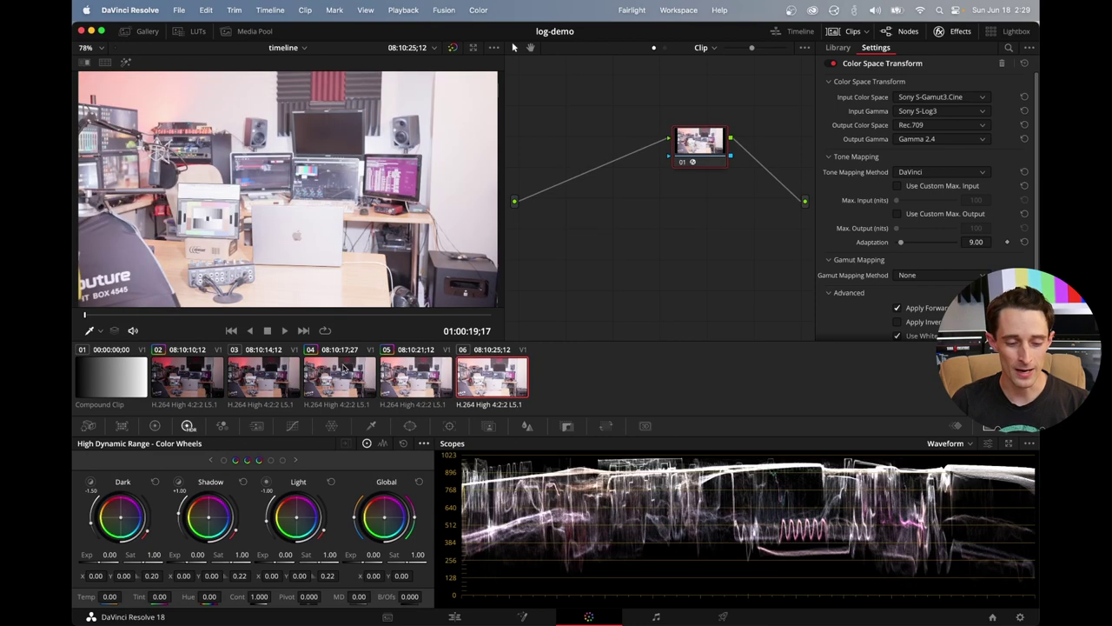
{"action": "left_click", "coordinate": [209, 374]}
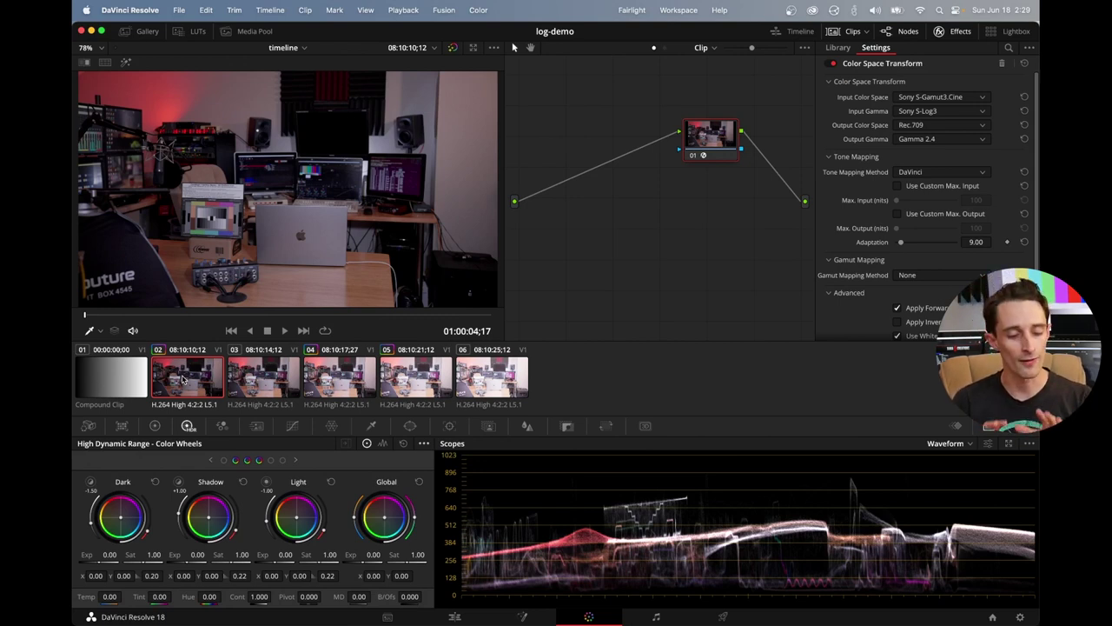
{"action": "left_click", "coordinate": [111, 384]}
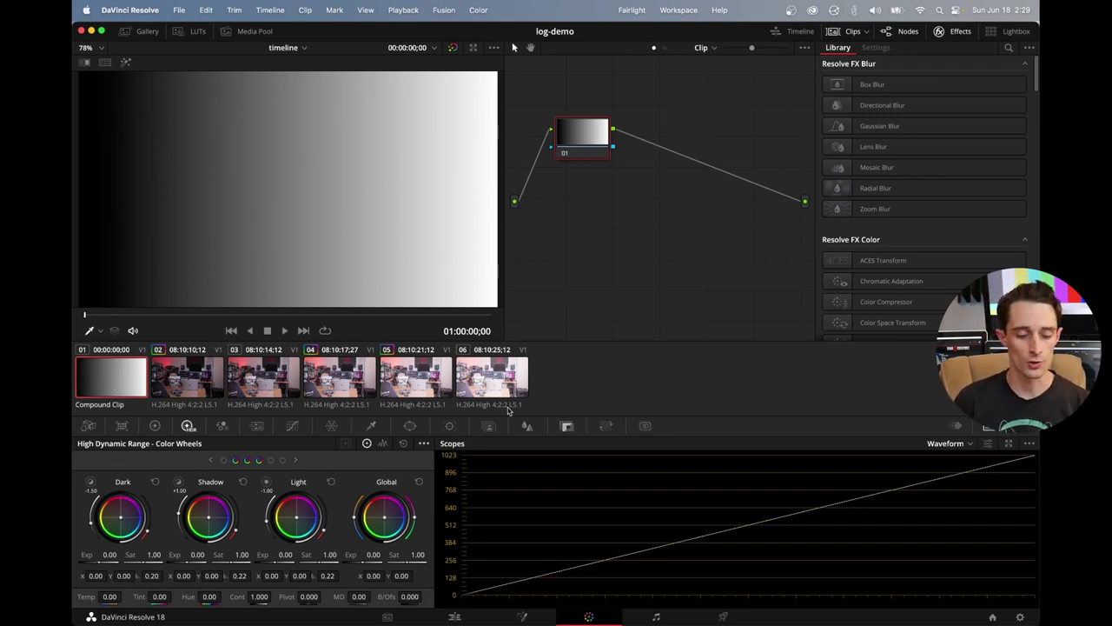
Compare the Primaries and HDR colour wheels on the gradient compound clip.
{"action": "left_click", "coordinate": [155, 426]}
{"action": "left_click", "coordinate": [188, 426]}
{"action": "left_click", "coordinate": [154, 426]}
{"action": "left_click", "coordinate": [187, 426]}
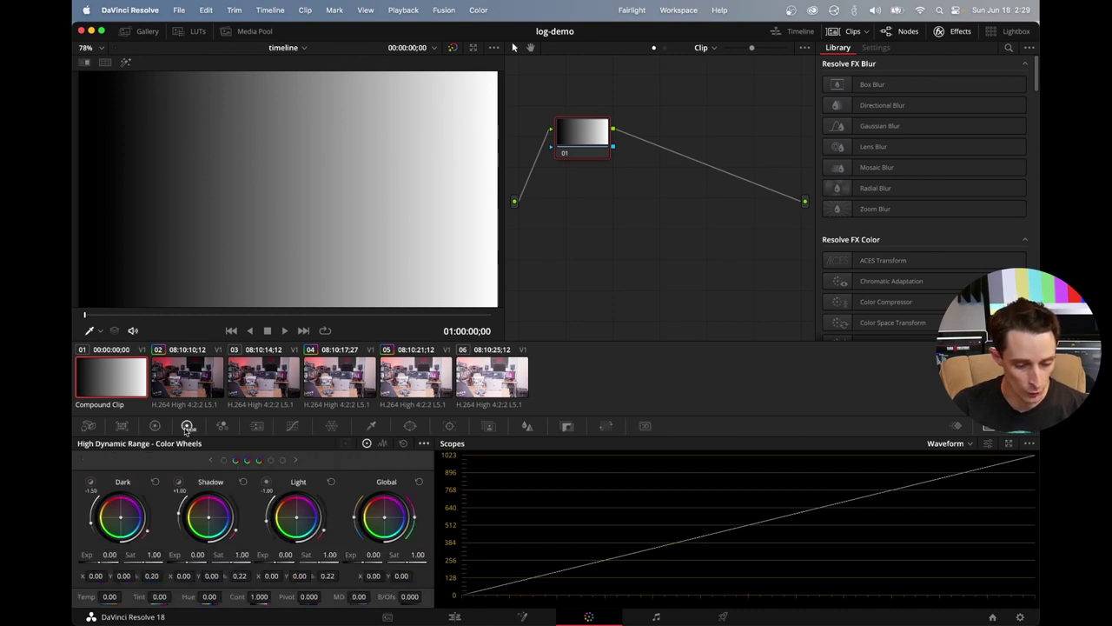
Set the HDR wheels to Sony S-Gamut3.Cine colour space and Sony S-Log3 gamma, then test global exposure.
{"action": "left_click", "coordinate": [423, 444]}
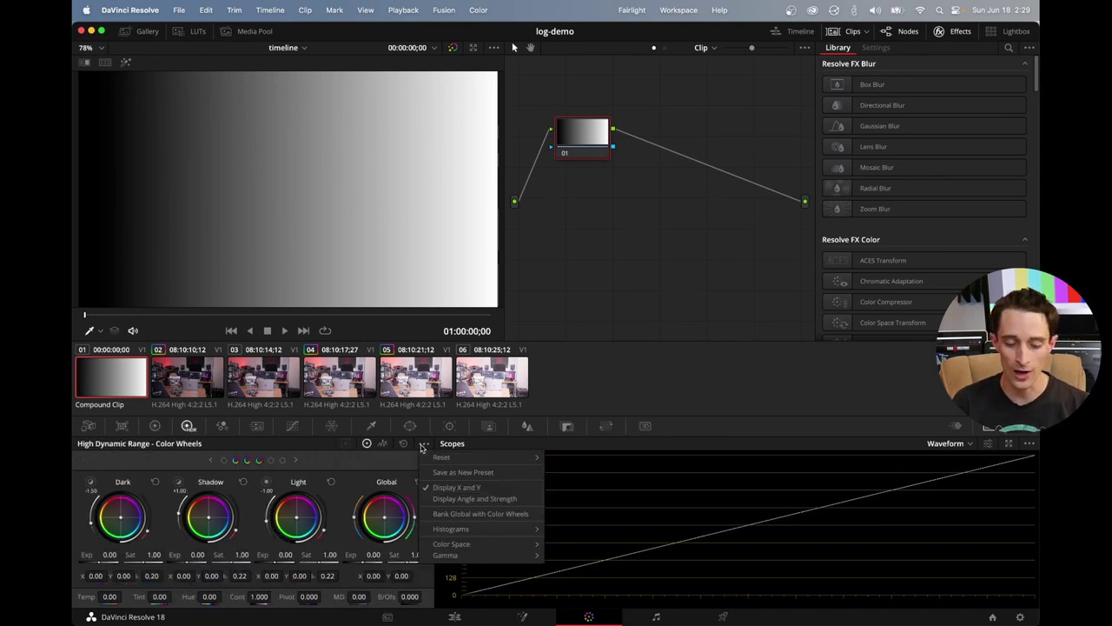
{"action": "mouse_move", "coordinate": [463, 545]}
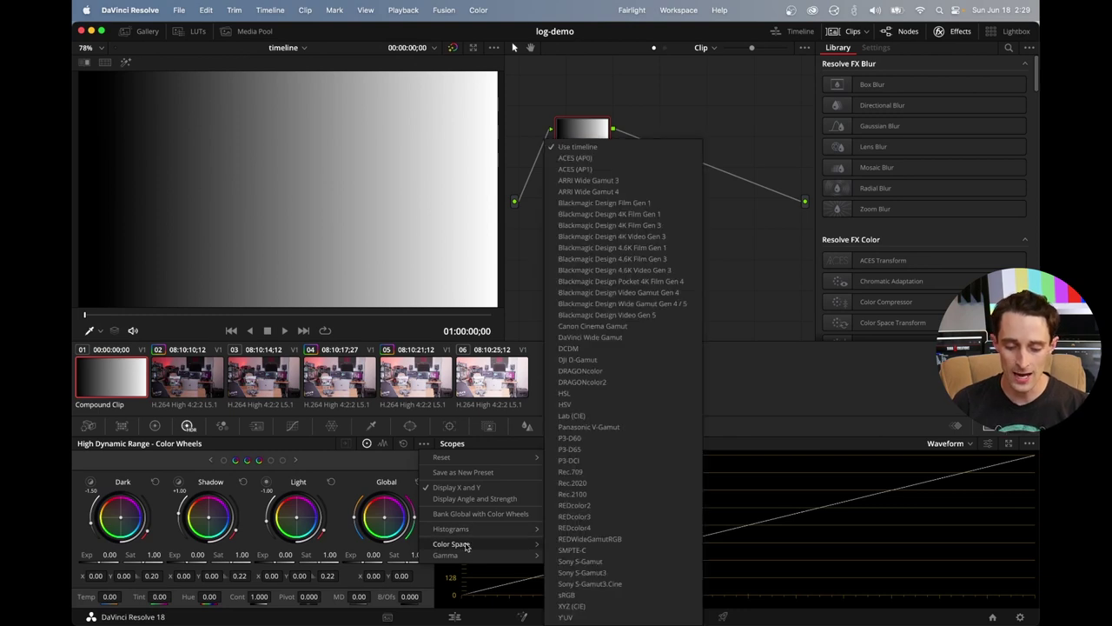
{"action": "left_click", "coordinate": [588, 584]}
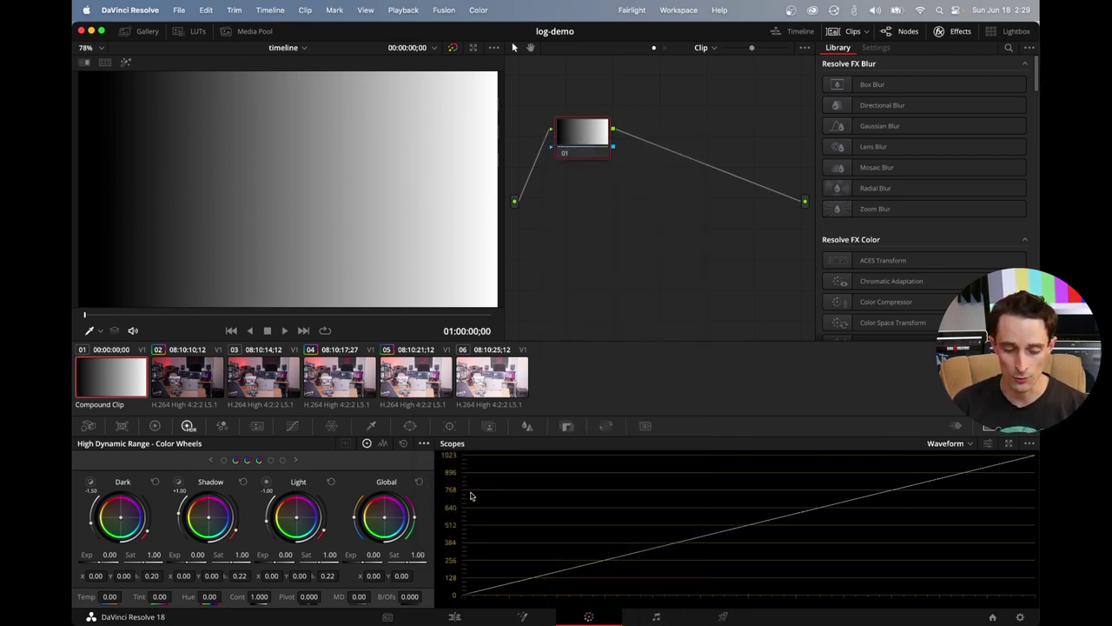
{"action": "left_click", "coordinate": [426, 445]}
{"action": "mouse_move", "coordinate": [465, 556]}
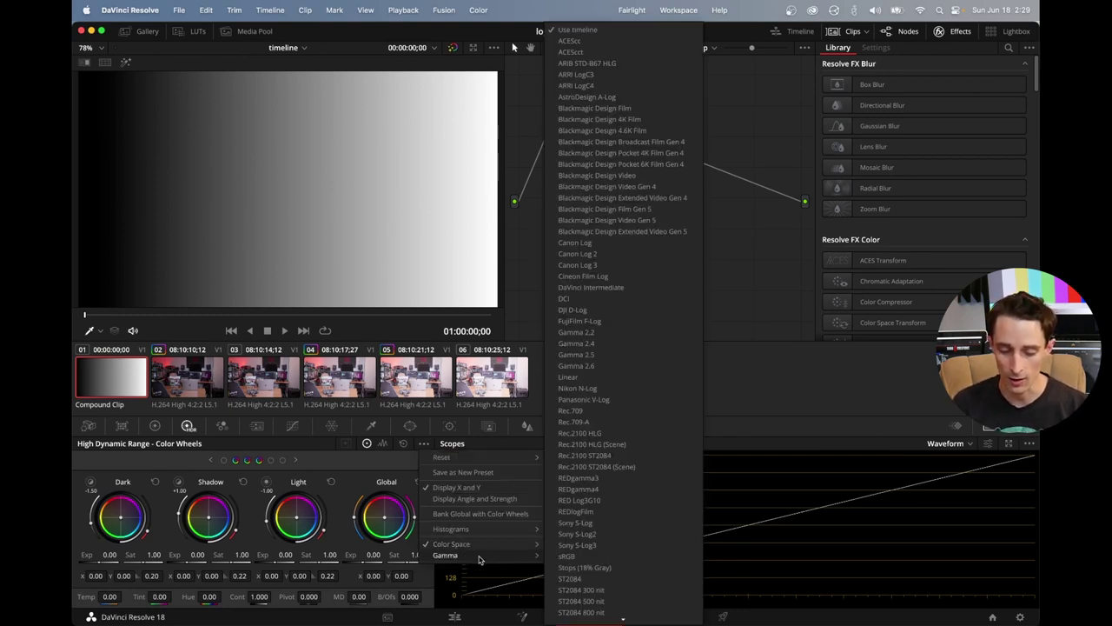
{"action": "left_click", "coordinate": [556, 547]}
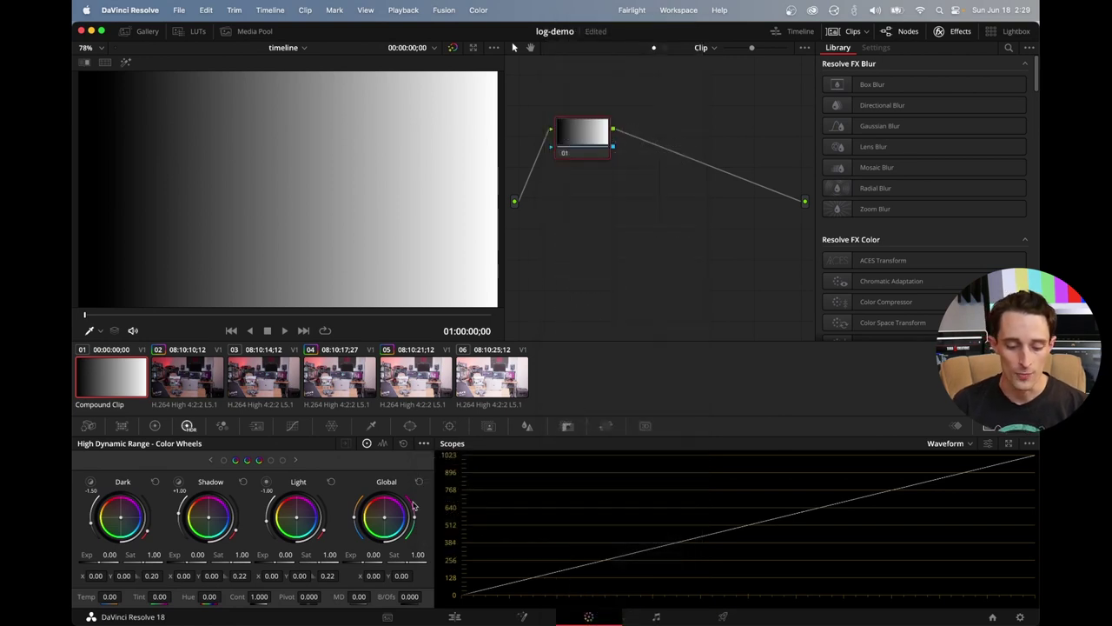
{"action": "mouse_move", "coordinate": [372, 555]}
{"action": "left_mouse_down"}
{"action": "mouse_move", "coordinate": [412, 555]}
{"action": "mouse_move", "coordinate": [328, 560]}
{"action": "mouse_move", "coordinate": [365, 560]}
{"action": "left_mouse_up"}
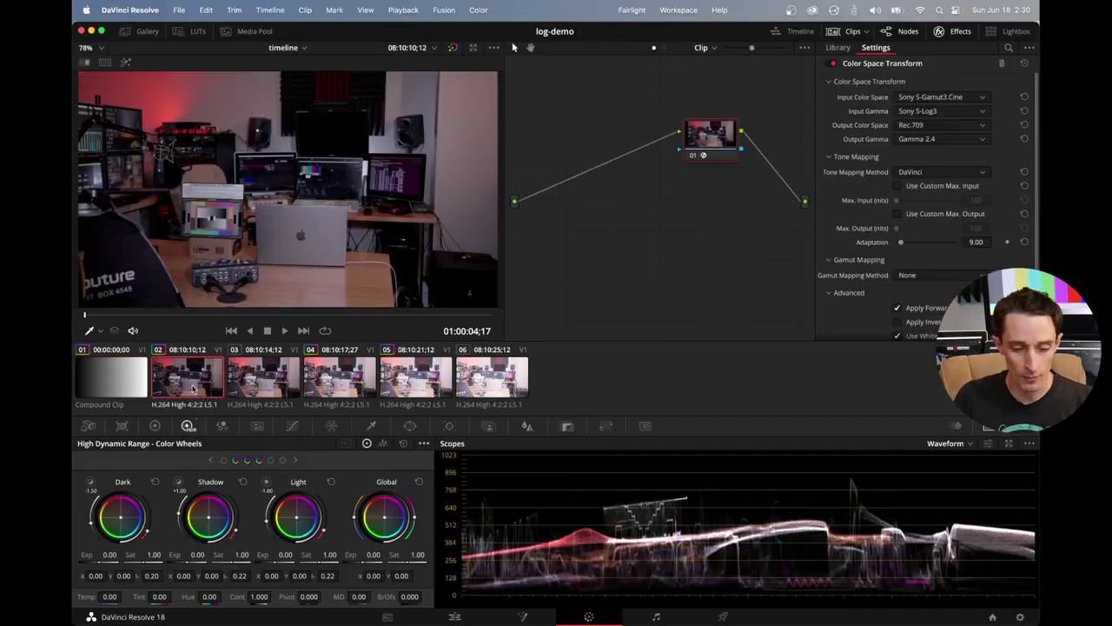
Add a new node before the Color Space Transform, then add one on clip 03 too.
{"action": "key", "text": "shift+s"}
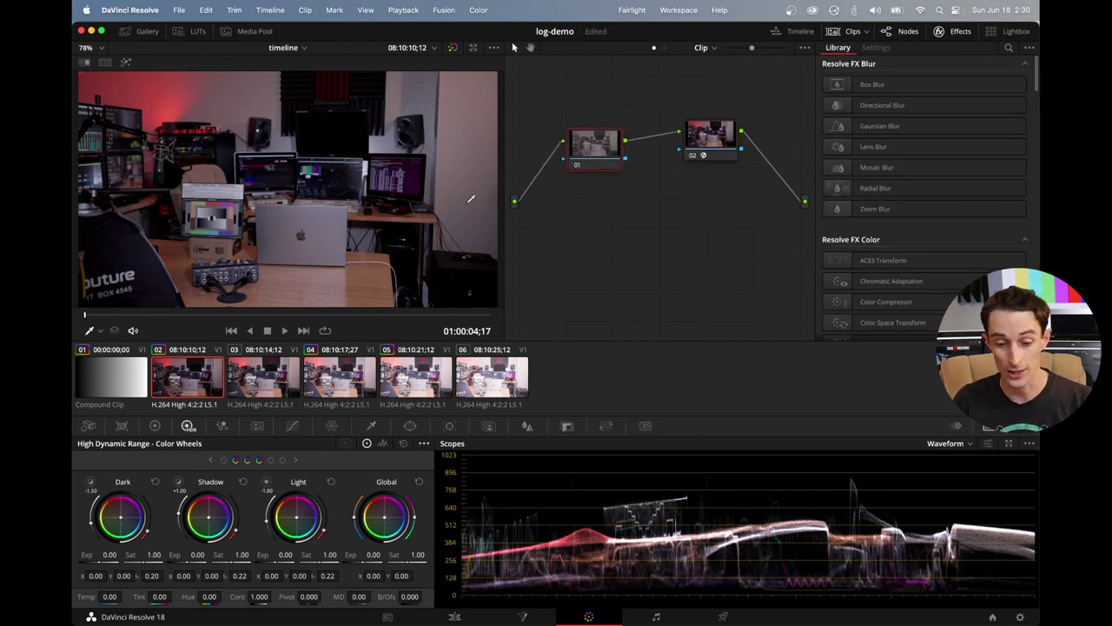
{"action": "right_click", "coordinate": [607, 144]}
{"action": "key", "text": "Escape"}
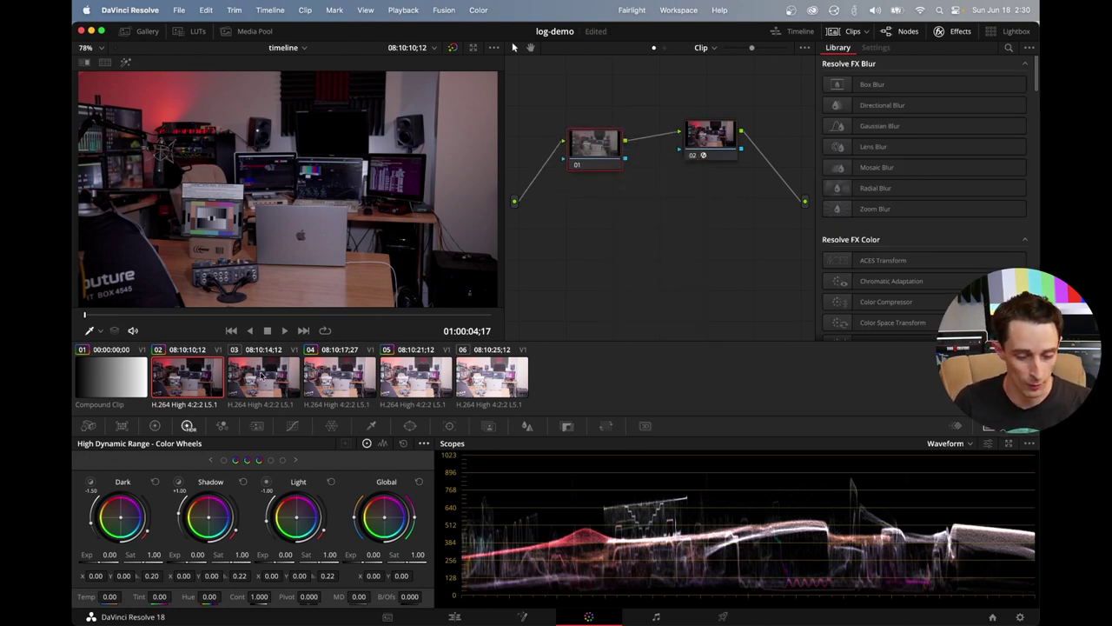
{"action": "left_click", "coordinate": [260, 376]}
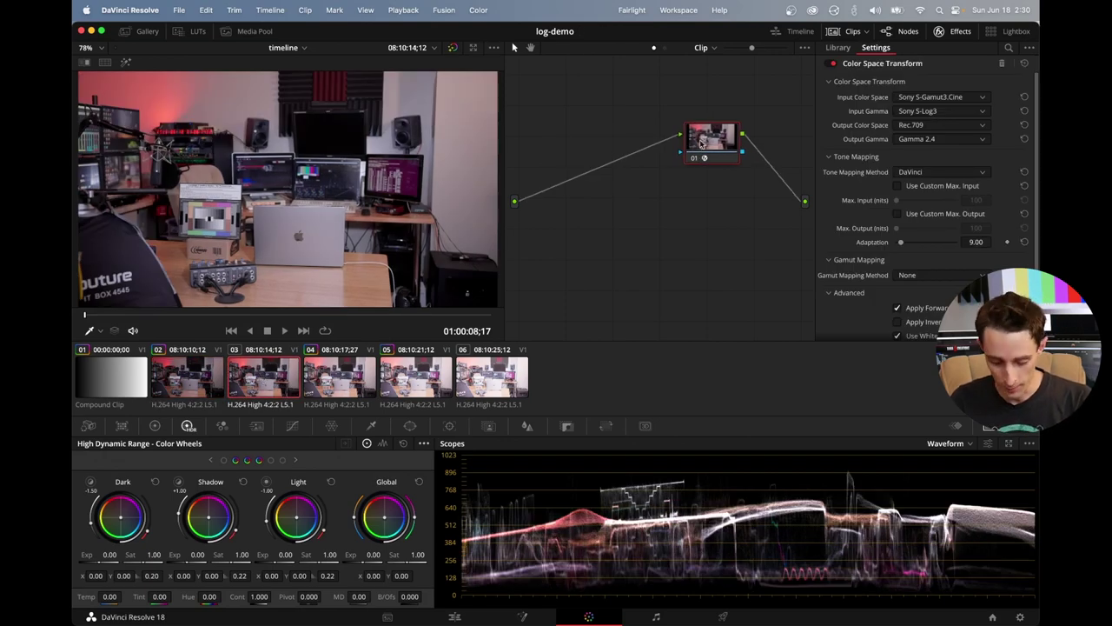
{"action": "key", "text": "shift+s"}
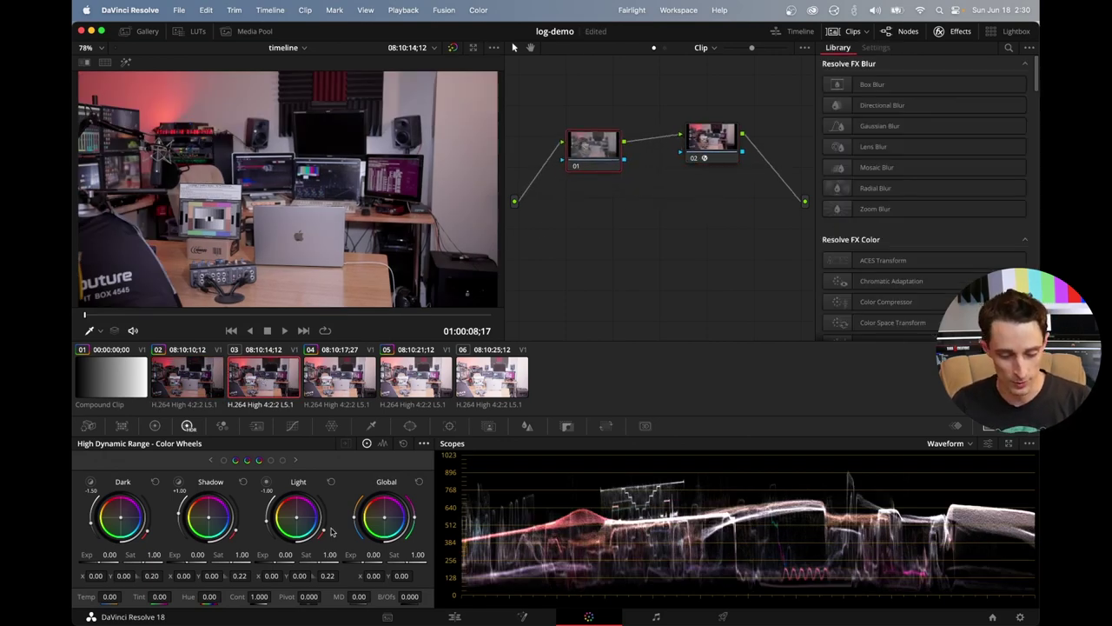
Set clip 03's HDR wheels to a Sony colour space with Sony S-Log3 gamma.
{"action": "left_click", "coordinate": [424, 443]}
{"action": "mouse_move", "coordinate": [448, 544]}
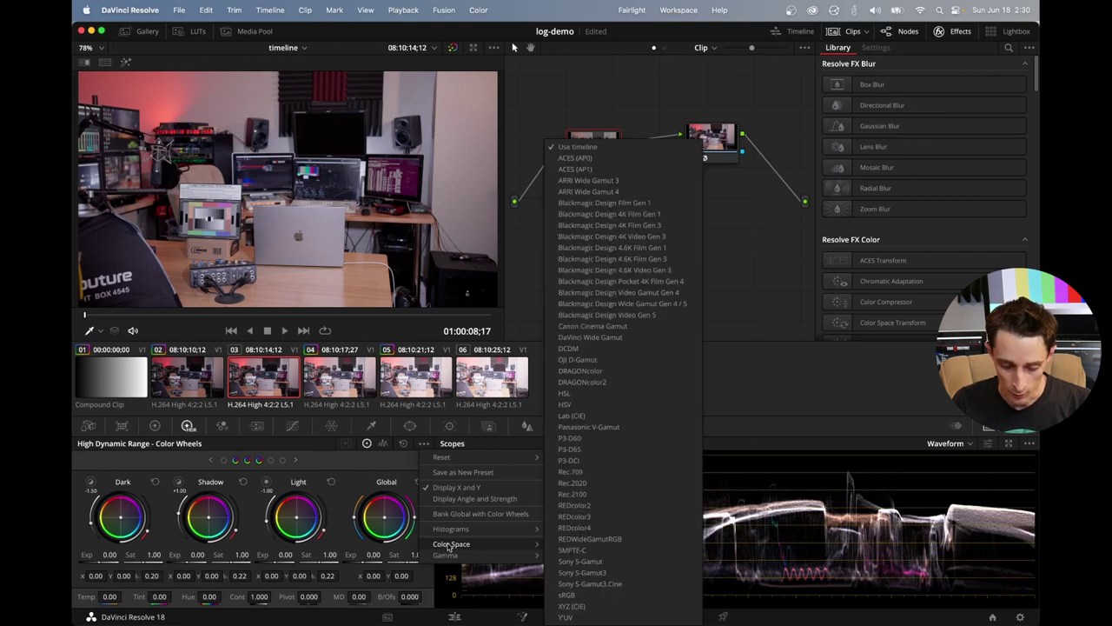
{"action": "left_click", "coordinate": [555, 570]}
{"action": "left_click", "coordinate": [426, 445]}
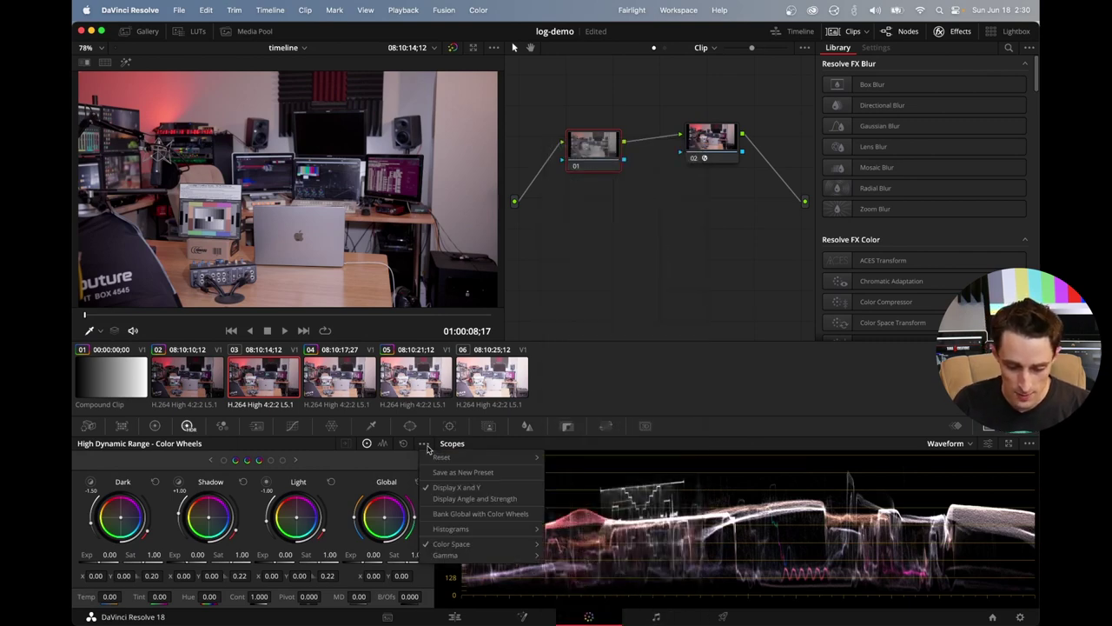
{"action": "mouse_move", "coordinate": [458, 544]}
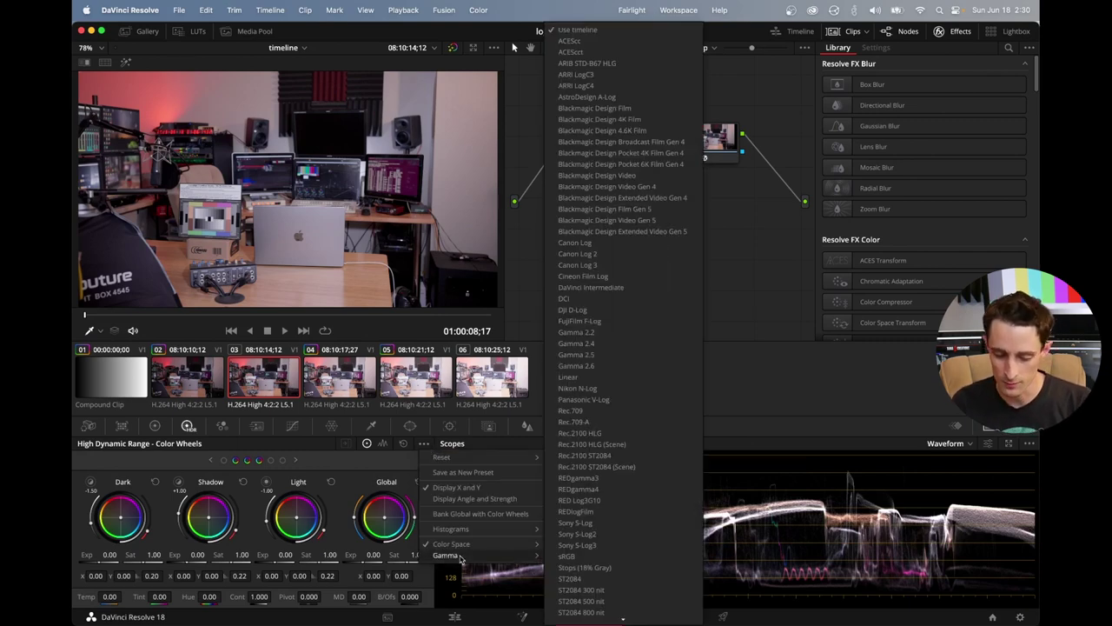
{"action": "left_click", "coordinate": [619, 550]}
Set clip 03's global exposure to -1.00 and compare it against clip 02.
{"action": "left_click", "coordinate": [374, 554]}
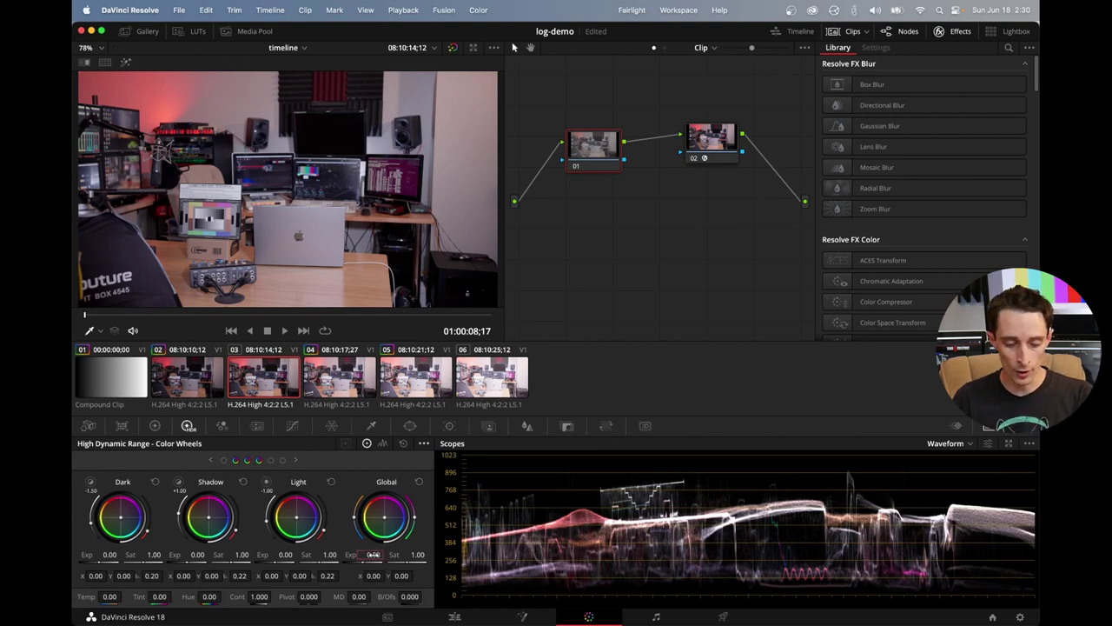
{"action": "type", "text": "-"}
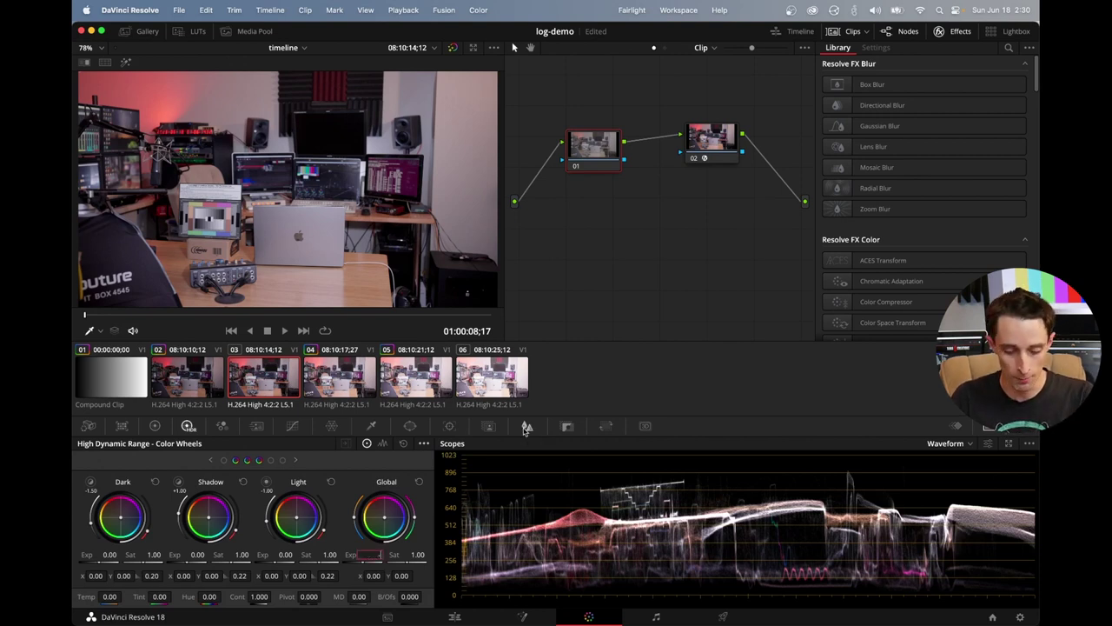
{"action": "type", "text": "1"}
{"action": "key", "text": "Return"}
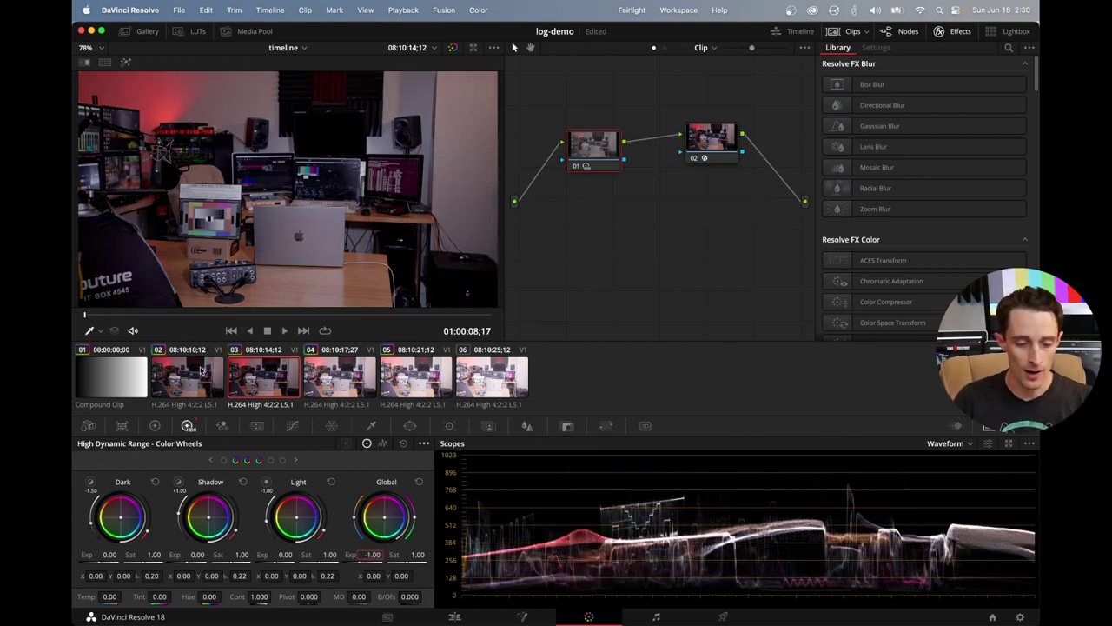
{"action": "left_click", "coordinate": [202, 374]}
{"action": "left_click", "coordinate": [252, 379]}
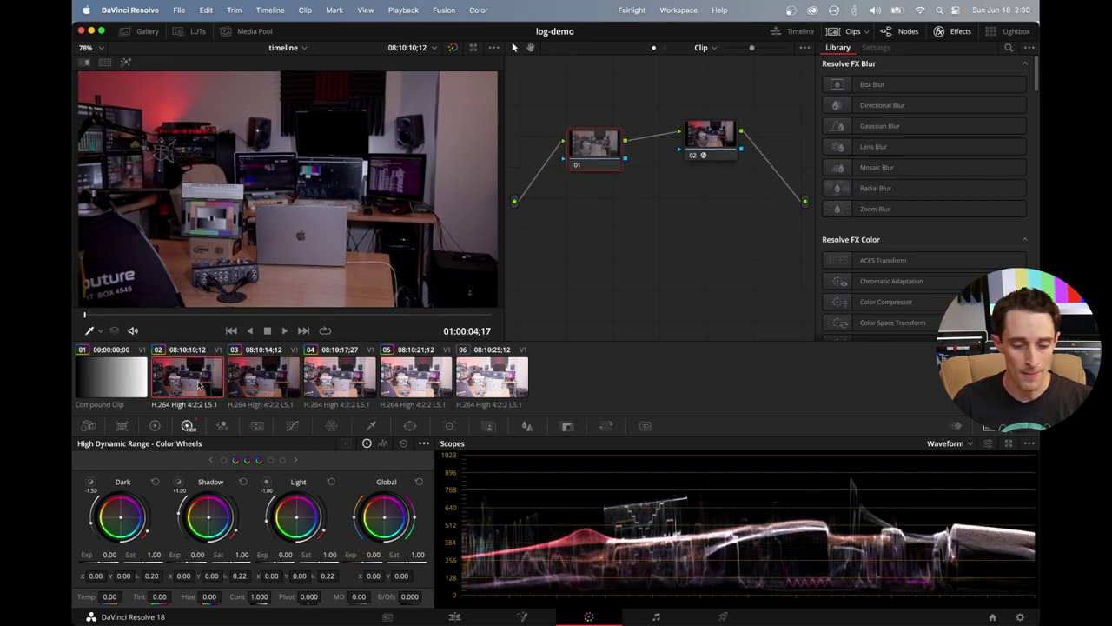
{"action": "left_click", "coordinate": [335, 374]}
Apply the existing grade to clip 04 and set its global exposure to -2.00.
{"action": "right_click", "coordinate": [276, 384]}
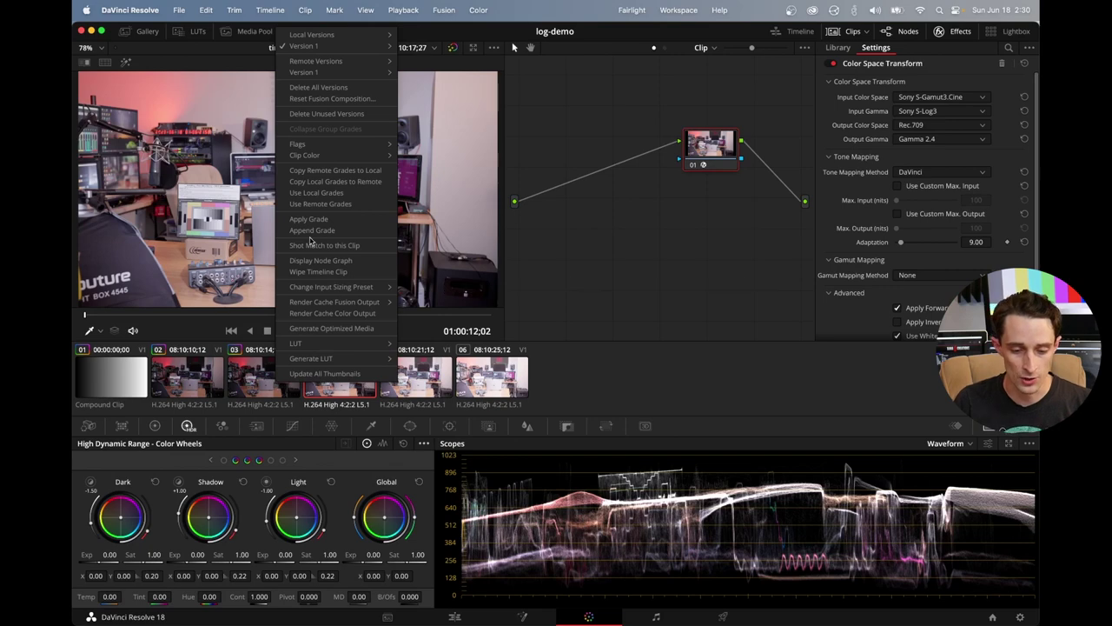
{"action": "left_click", "coordinate": [293, 296]}
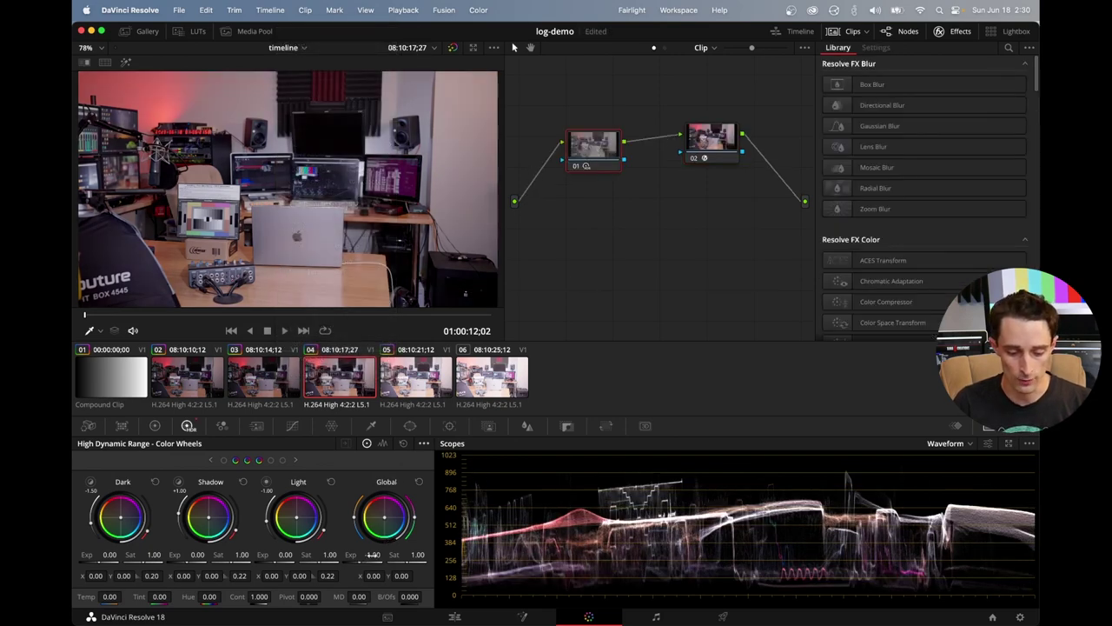
{"action": "left_click", "coordinate": [372, 554]}
{"action": "key", "text": "BackSpace"}
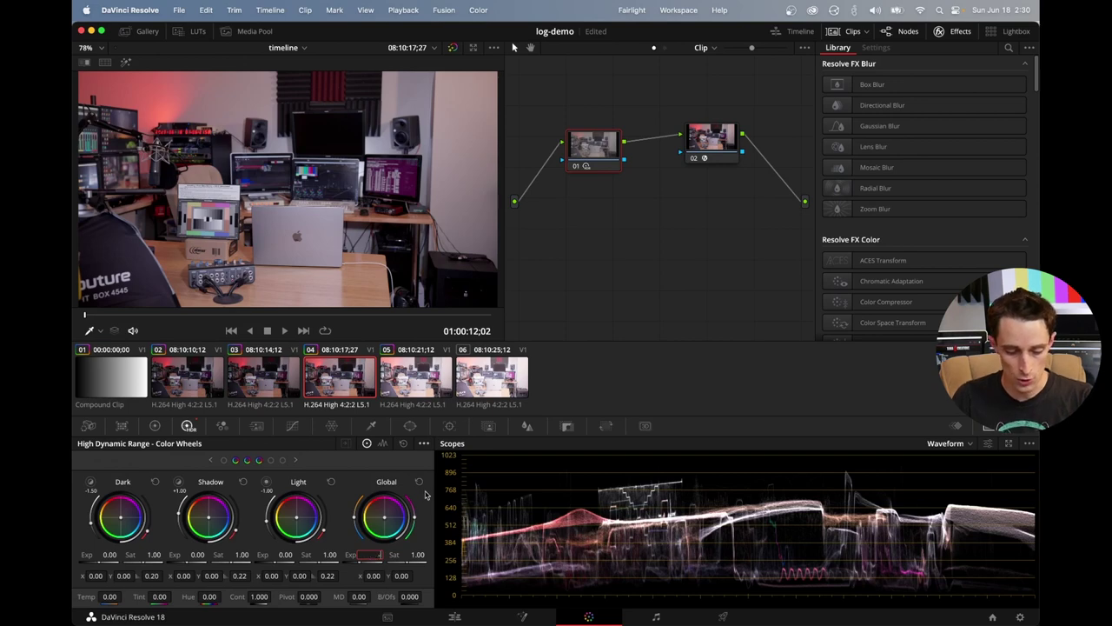
{"action": "key", "text": "Return"}
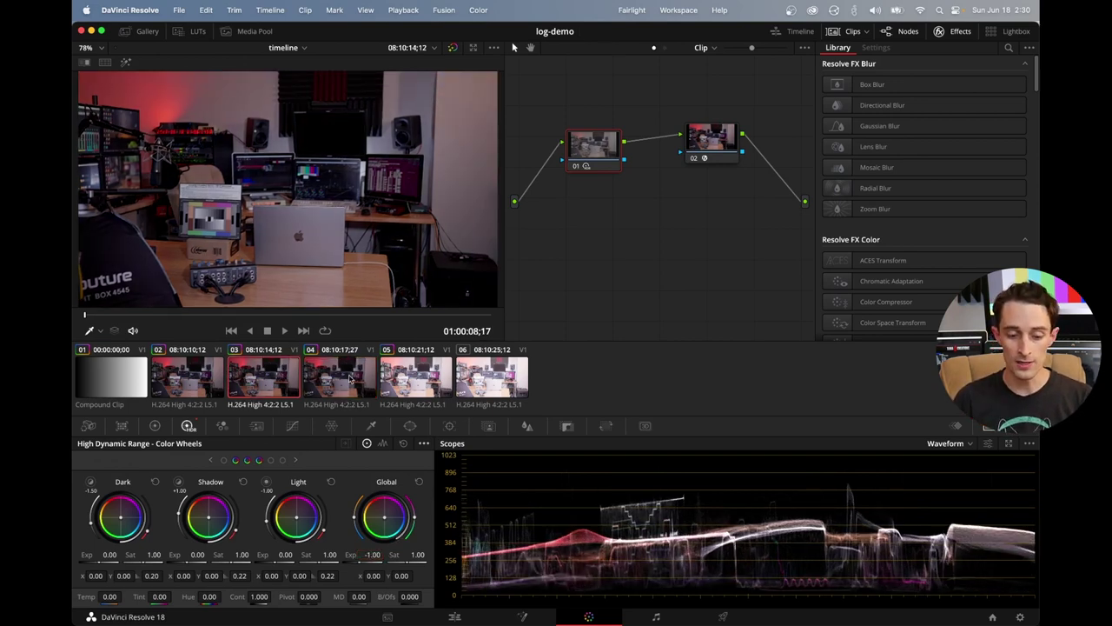
Apply the existing grade to clip 05 and compare it with clip 04.
{"action": "left_click", "coordinate": [402, 383]}
{"action": "right_click", "coordinate": [348, 388]}
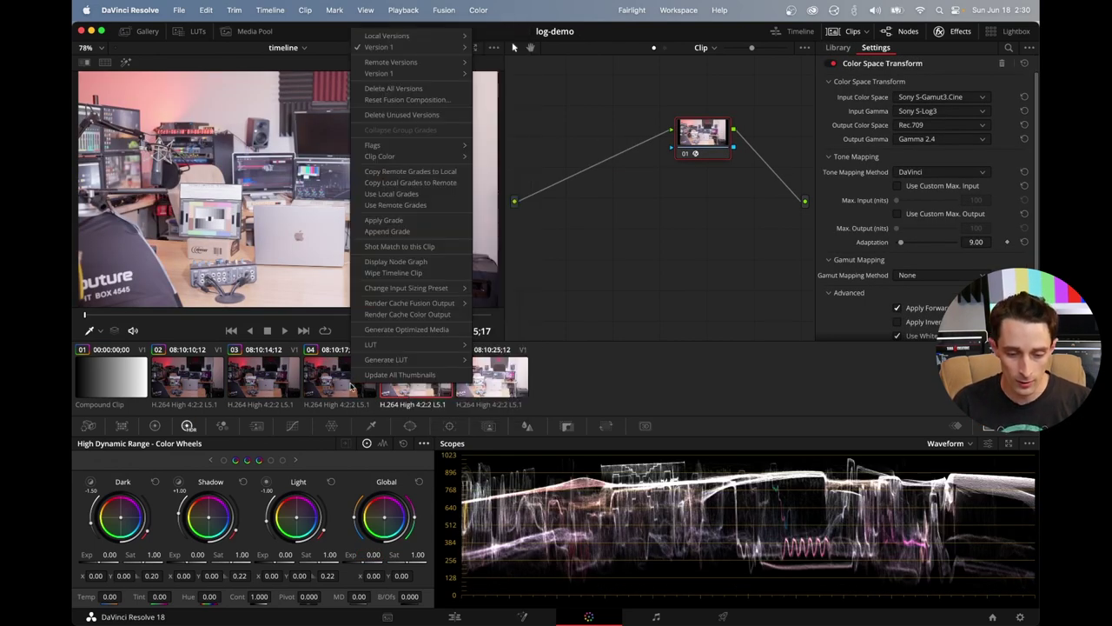
{"action": "left_click", "coordinate": [388, 217]}
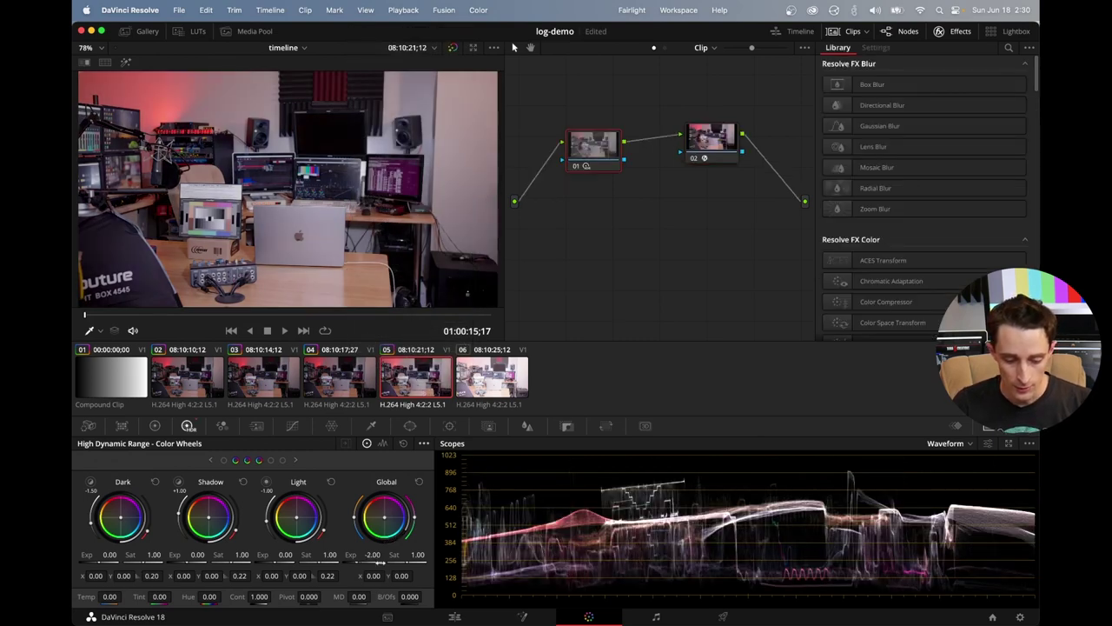
{"action": "left_click", "coordinate": [338, 377]}
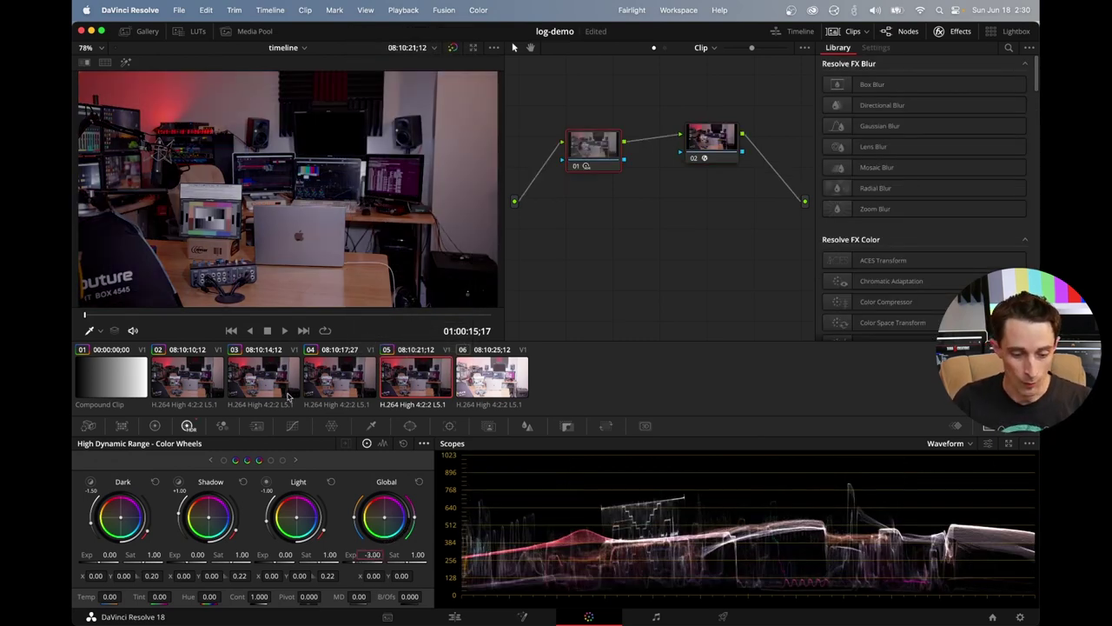
{"action": "left_click", "coordinate": [408, 380]}
Apply the existing grade to clip 06 and set its global exposure to -4.00.
{"action": "left_click", "coordinate": [475, 380]}
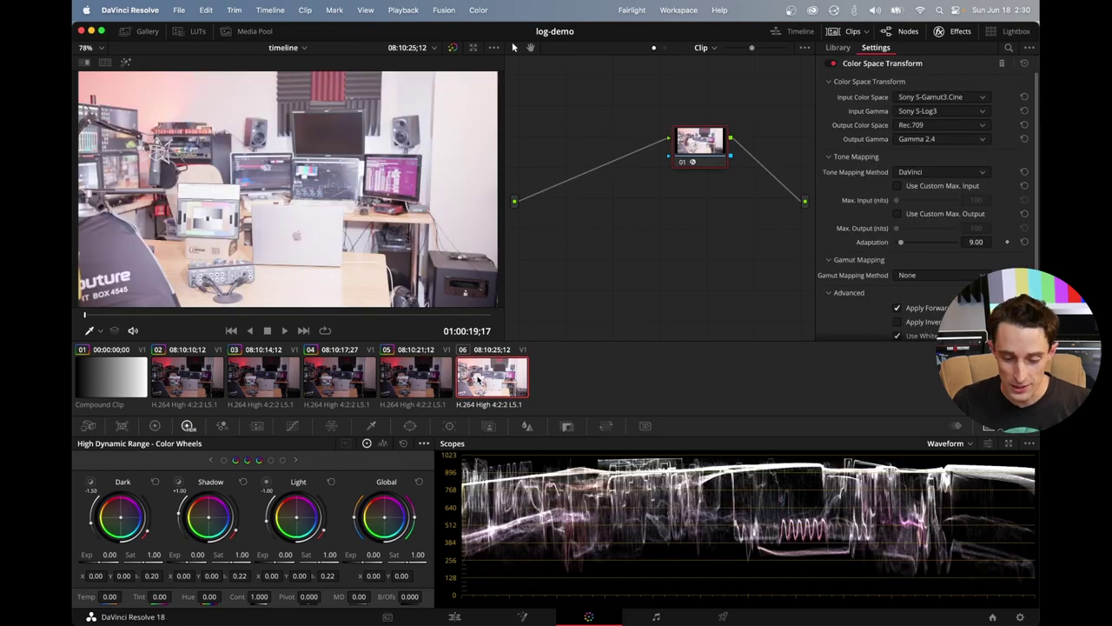
{"action": "right_click", "coordinate": [430, 379]}
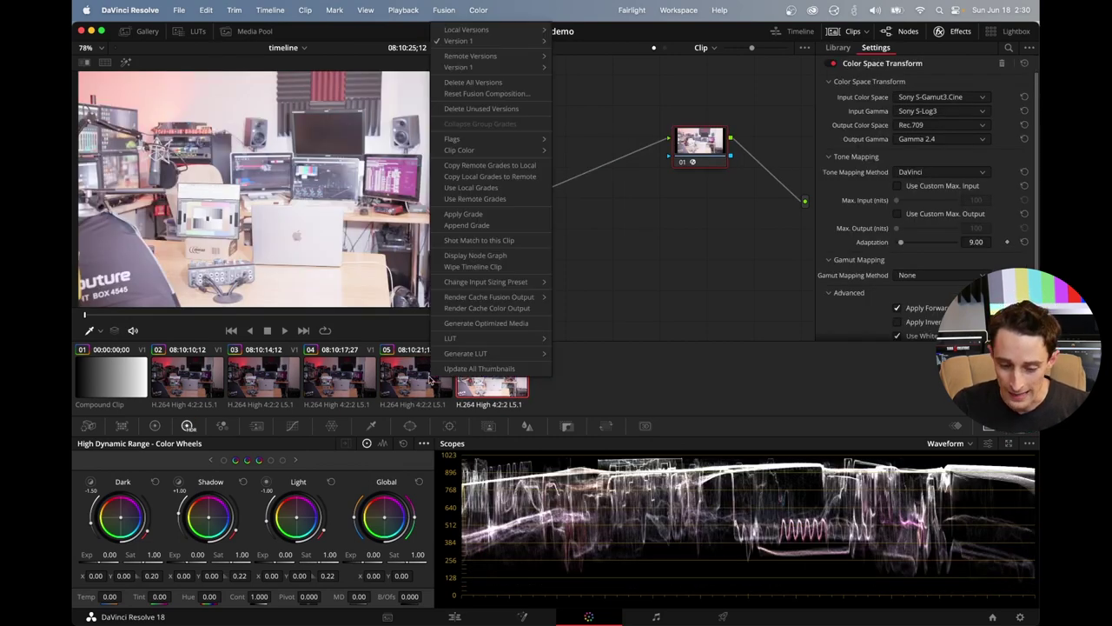
{"action": "left_click", "coordinate": [476, 215]}
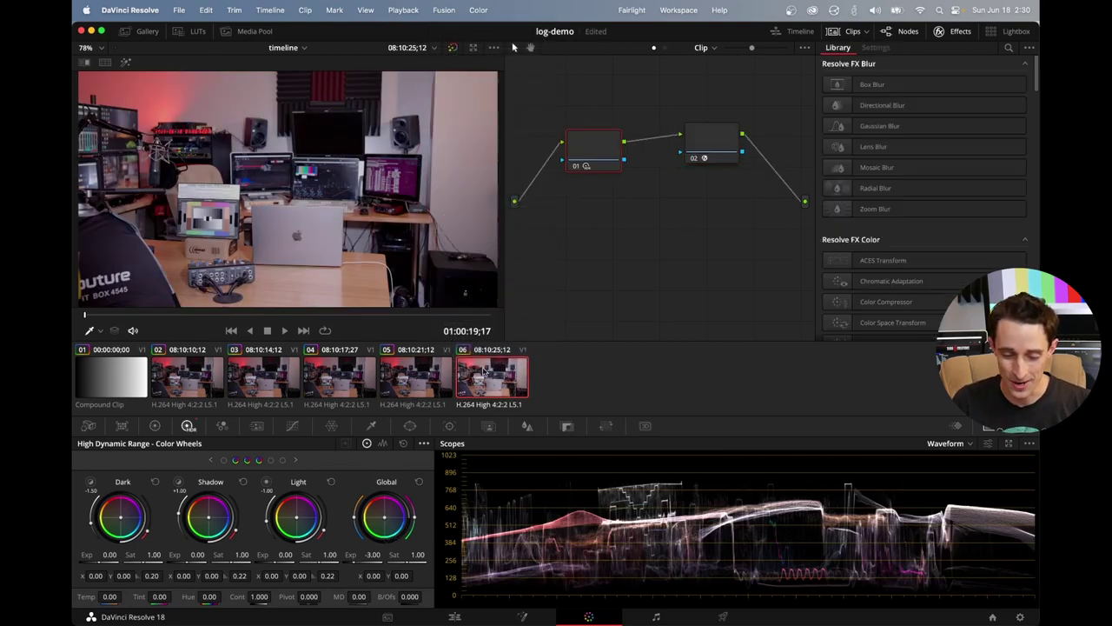
{"action": "left_click", "coordinate": [375, 554]}
{"action": "type", "text": "-4"}
{"action": "key", "text": "Return"}
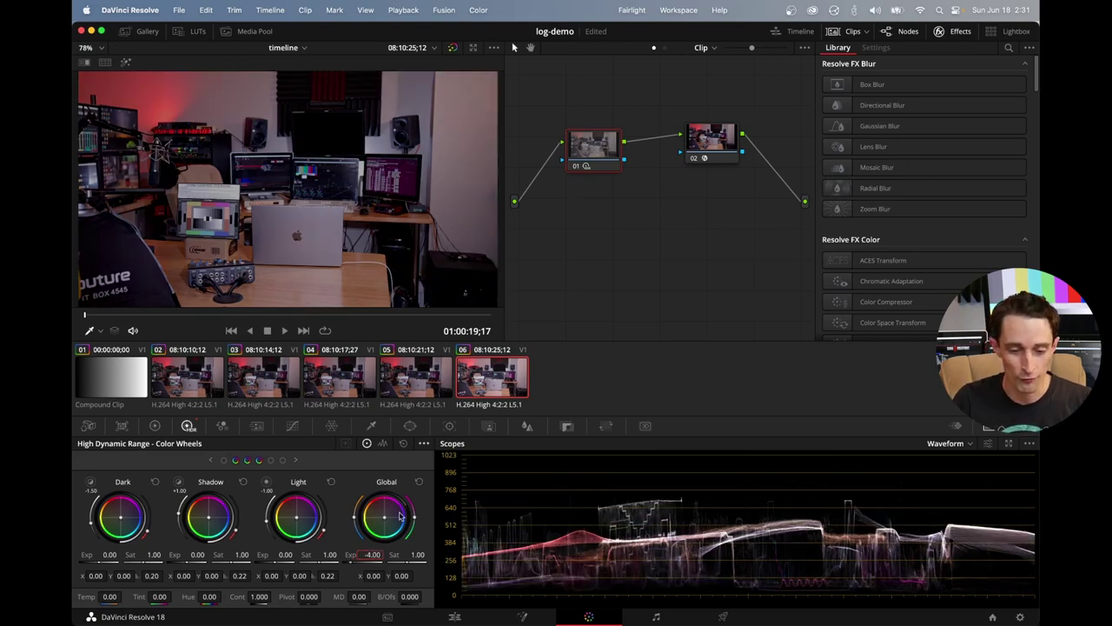
Step back through clips 05, 04, 03 and 02 to compare their exposures.
{"action": "left_click", "coordinate": [428, 372]}
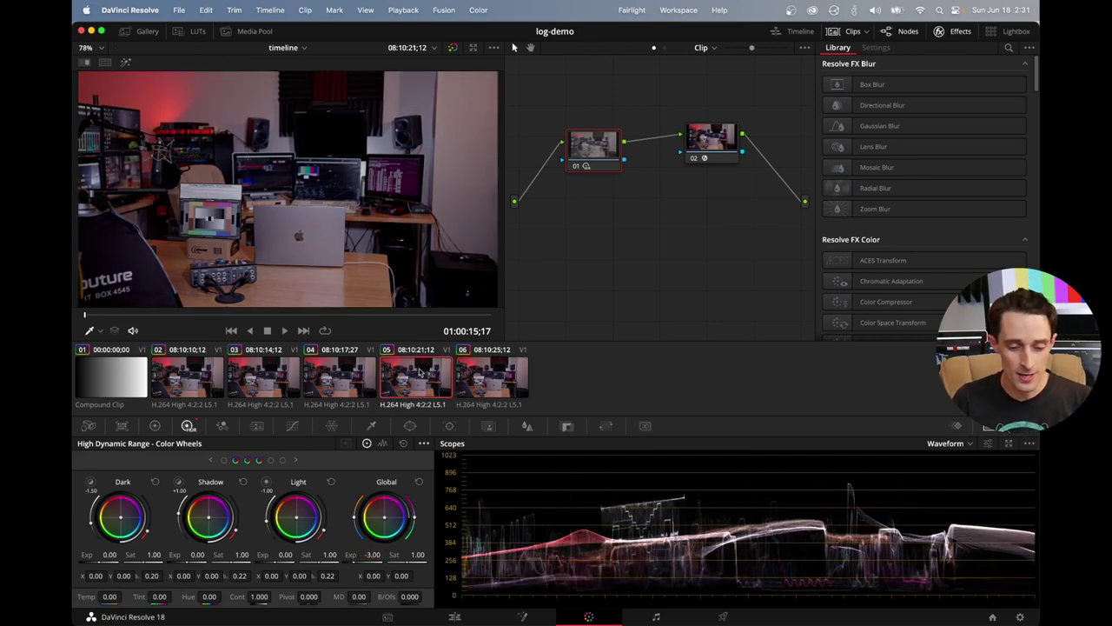
{"action": "left_click", "coordinate": [365, 378]}
{"action": "left_click", "coordinate": [274, 378]}
{"action": "left_click", "coordinate": [212, 380]}
{"action": "left_click", "coordinate": [265, 382]}
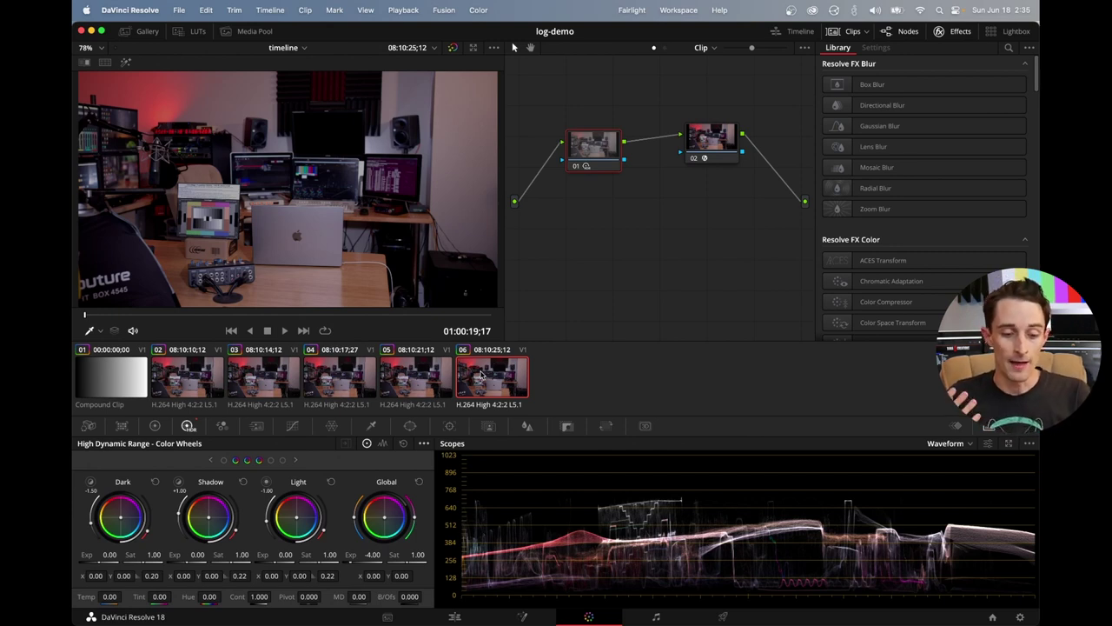
{"action": "left_click", "coordinate": [416, 383]}
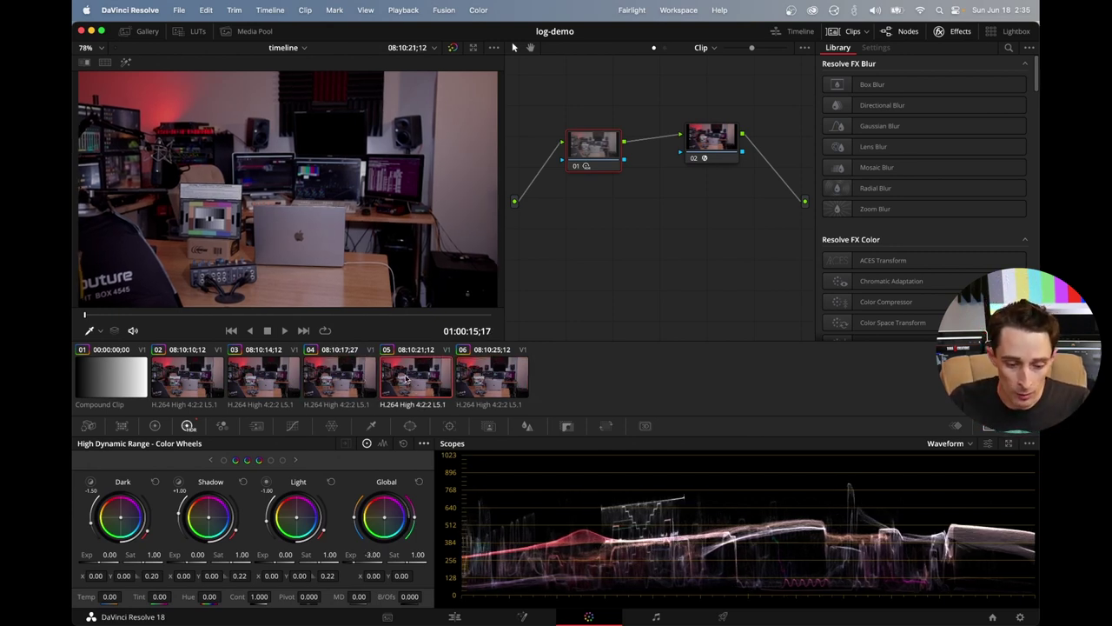
{"action": "left_click", "coordinate": [351, 375]}
{"action": "left_click", "coordinate": [469, 383]}
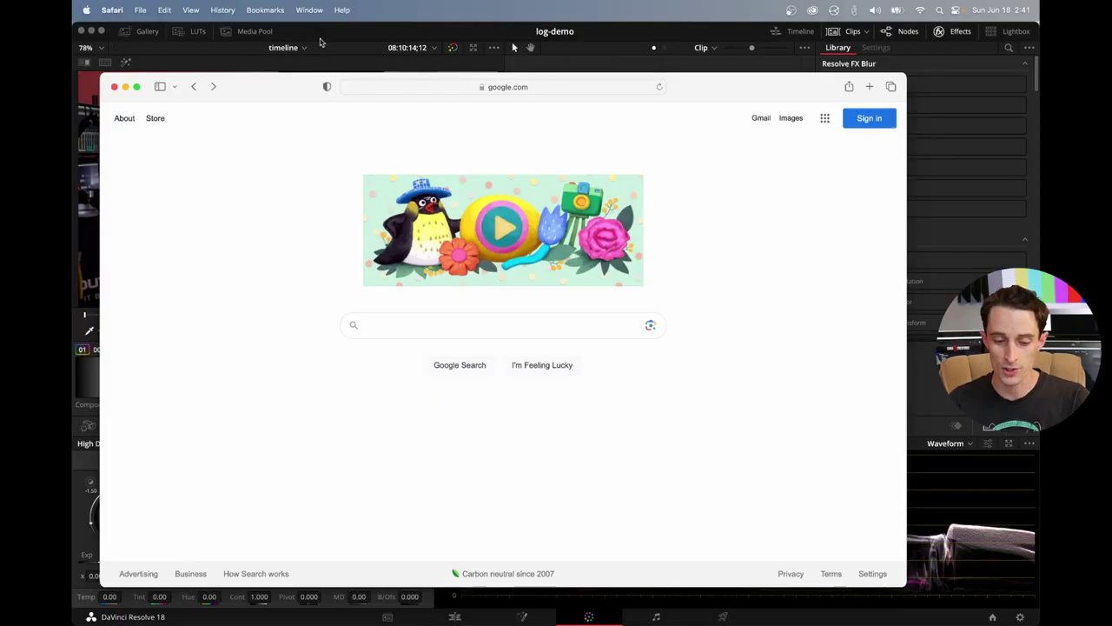
Search Google for 'fuji flog2 pdf'.
{"action": "left_click", "coordinate": [404, 324]}
{"action": "type", "text": "fuji "}
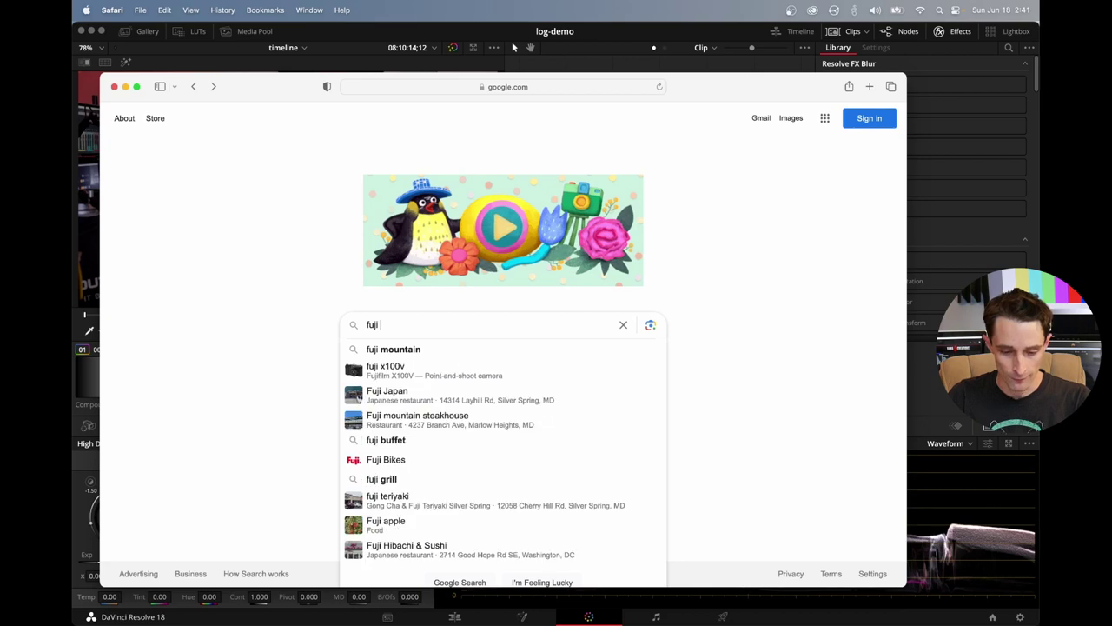
{"action": "type", "text": "flog2 pdf"}
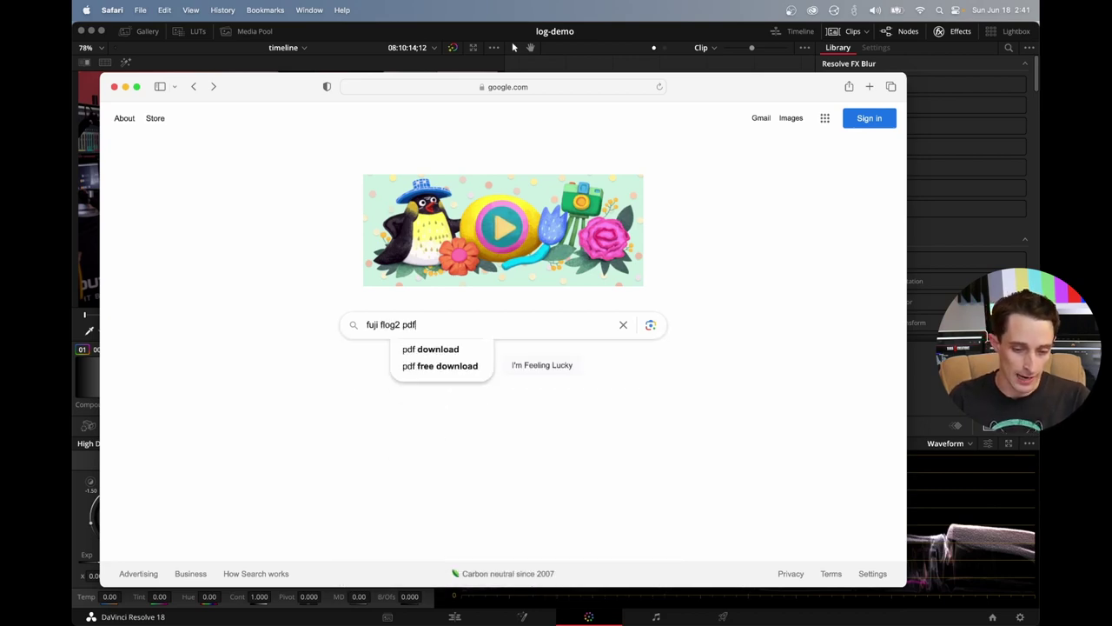
{"action": "key", "text": "Return"}
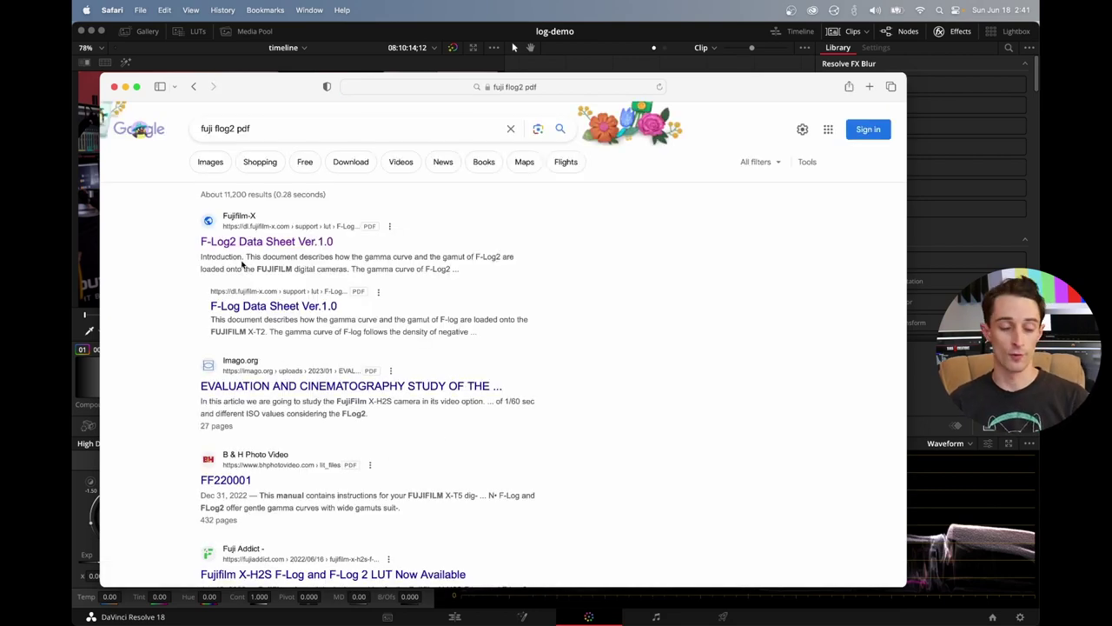
Open the F-Log2 Data Sheet Ver.1.0 PDF and scroll to its code-value table and formulas.
{"action": "left_click", "coordinate": [244, 240]}
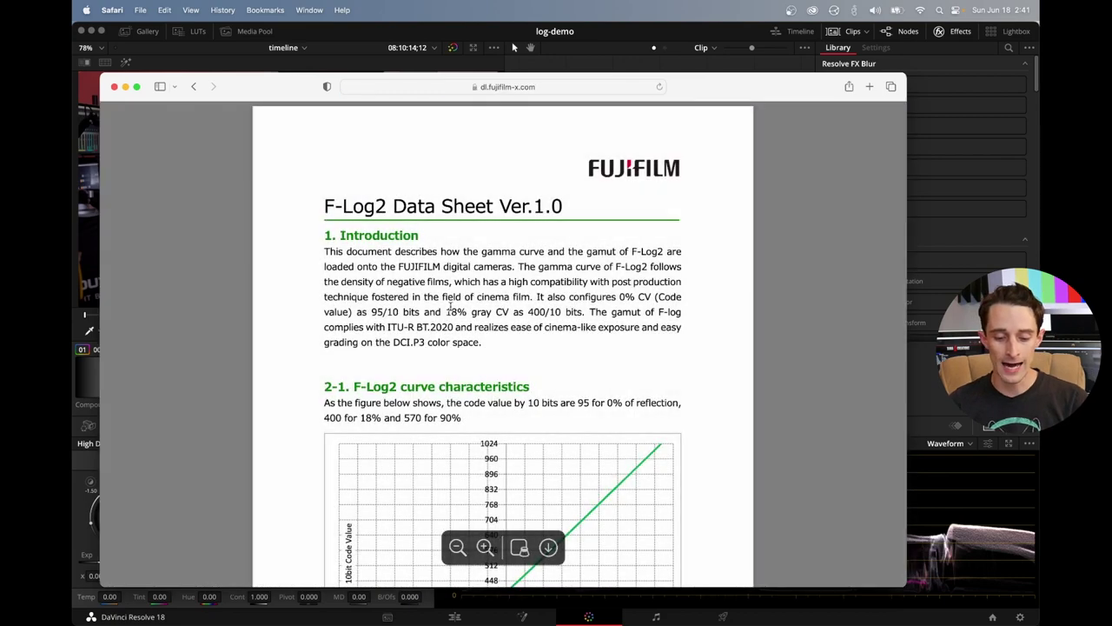
{"action": "scroll", "coordinate": [445, 357], "scroll_direction": "down", "scroll_amount": 5}
{"action": "scroll", "coordinate": [445, 357], "scroll_direction": "down", "scroll_amount": 2}
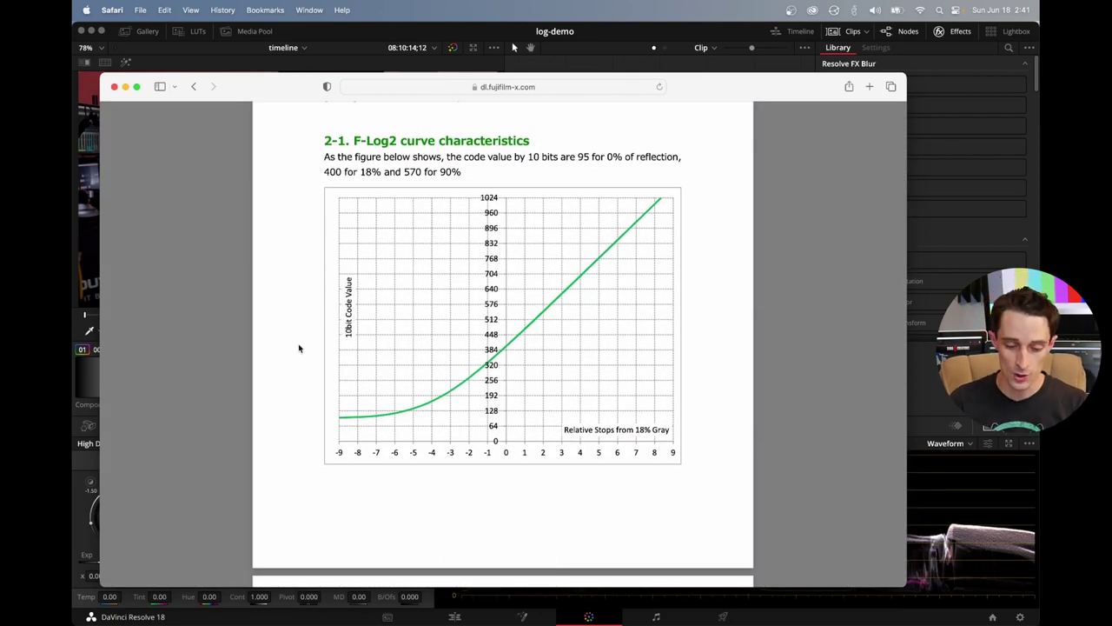
{"action": "scroll", "coordinate": [299, 348], "scroll_direction": "down", "scroll_amount": 10}
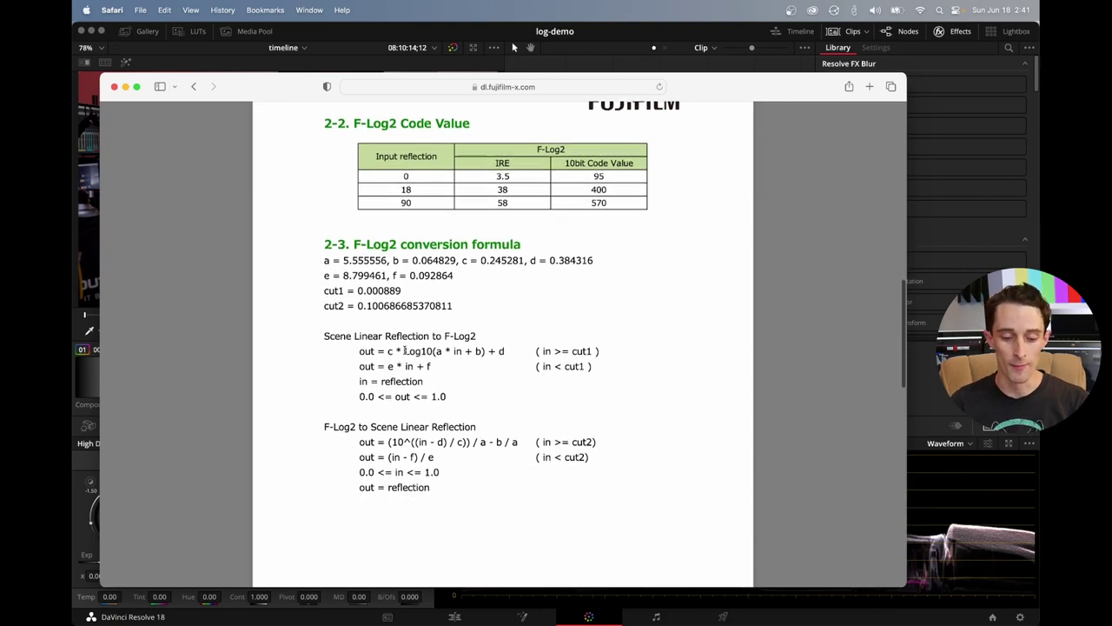